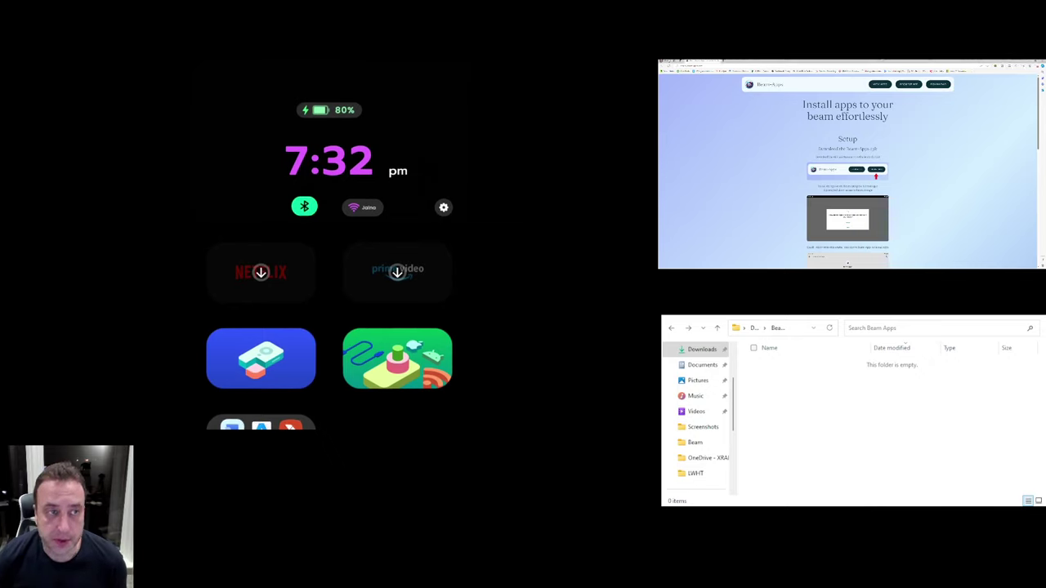
- Download the Beam-Apps APK from the Beam Apps website
{"action": "left_click", "coordinate": [853, 65]}
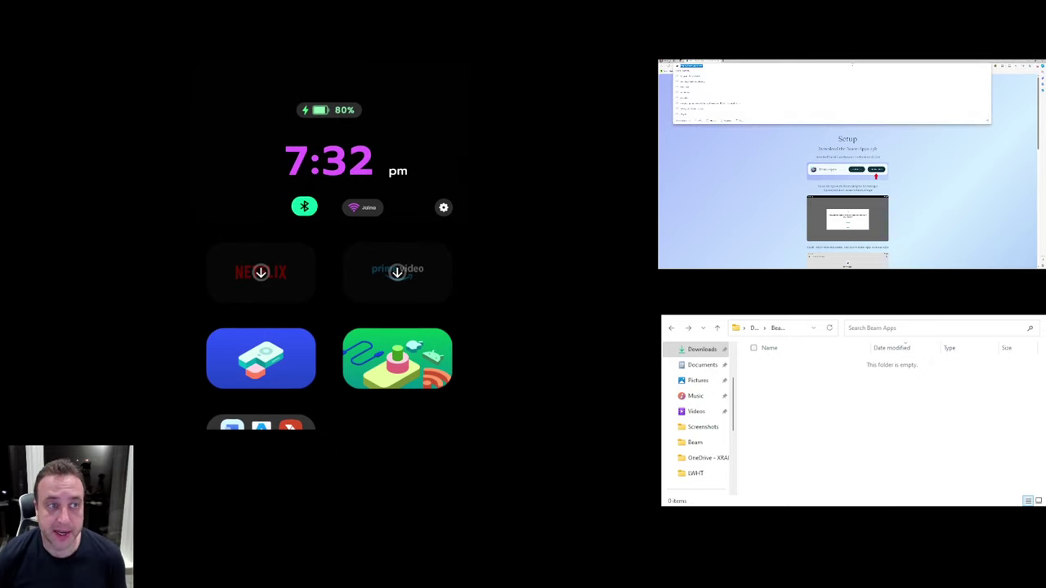
{"action": "key", "text": "Escape"}
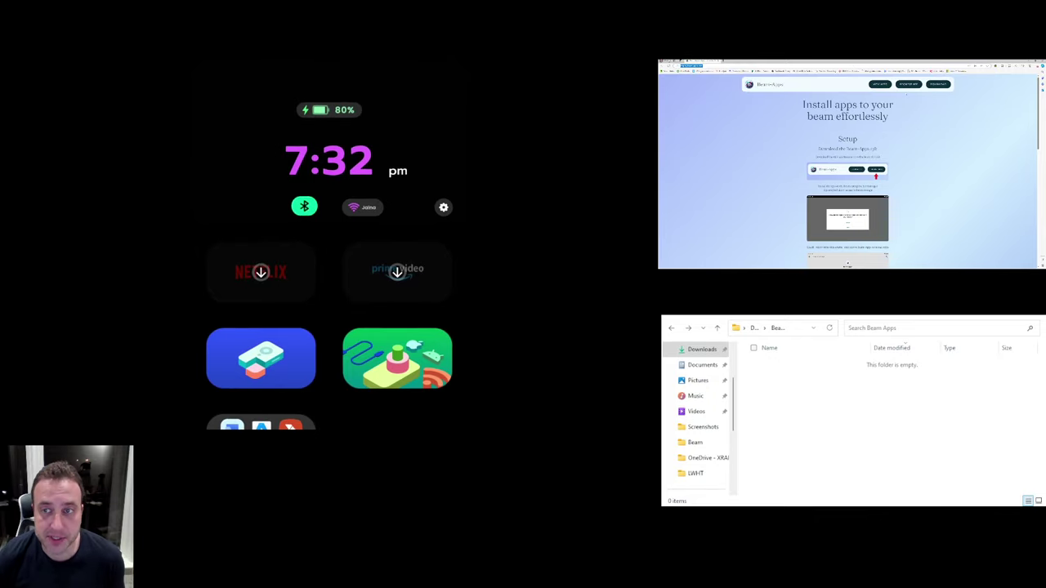
{"action": "left_click", "coordinate": [937, 87]}
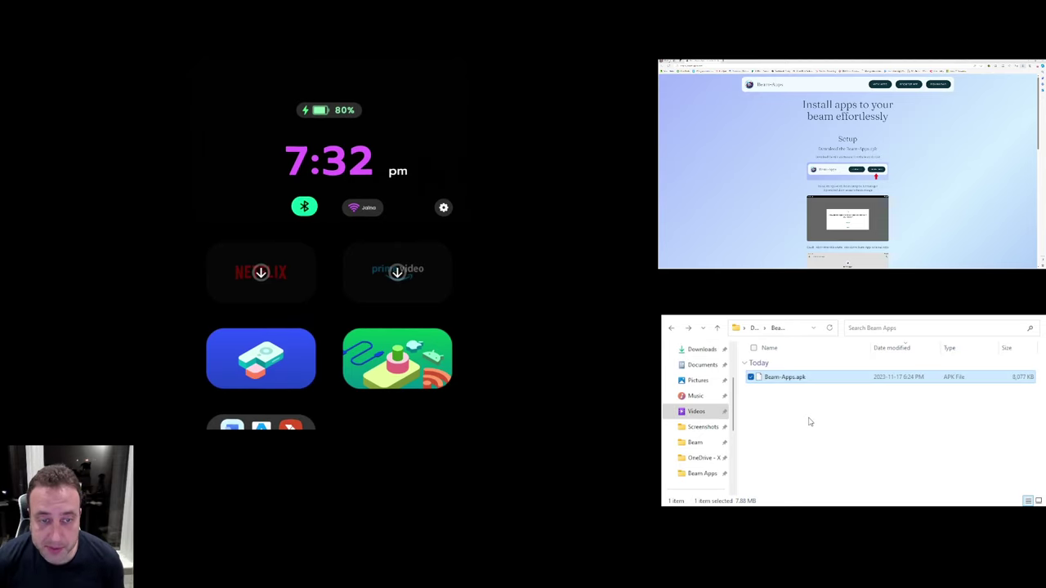
- Copy Beam-Apps.apk into the root of the connected Beam's internal shared storage
{"action": "right_click", "coordinate": [792, 378]}
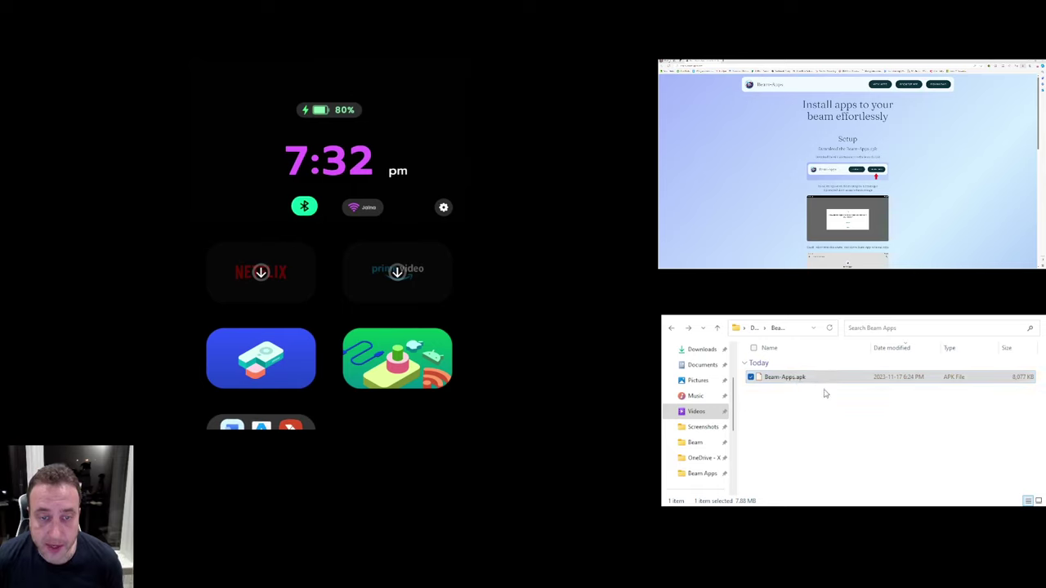
{"action": "scroll", "coordinate": [698, 425], "scroll_direction": "down", "scroll_amount": 5}
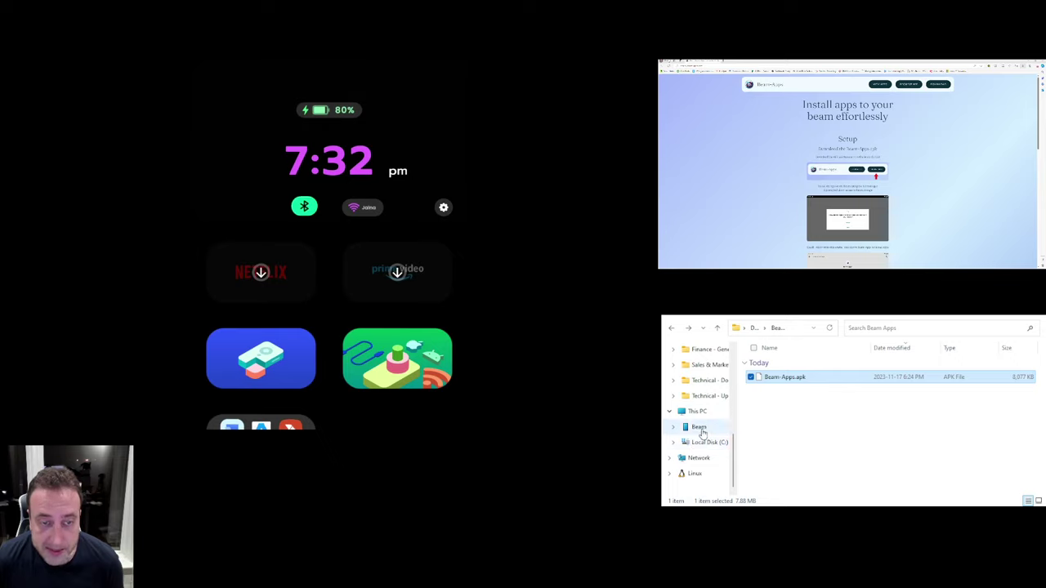
{"action": "left_click", "coordinate": [699, 427]}
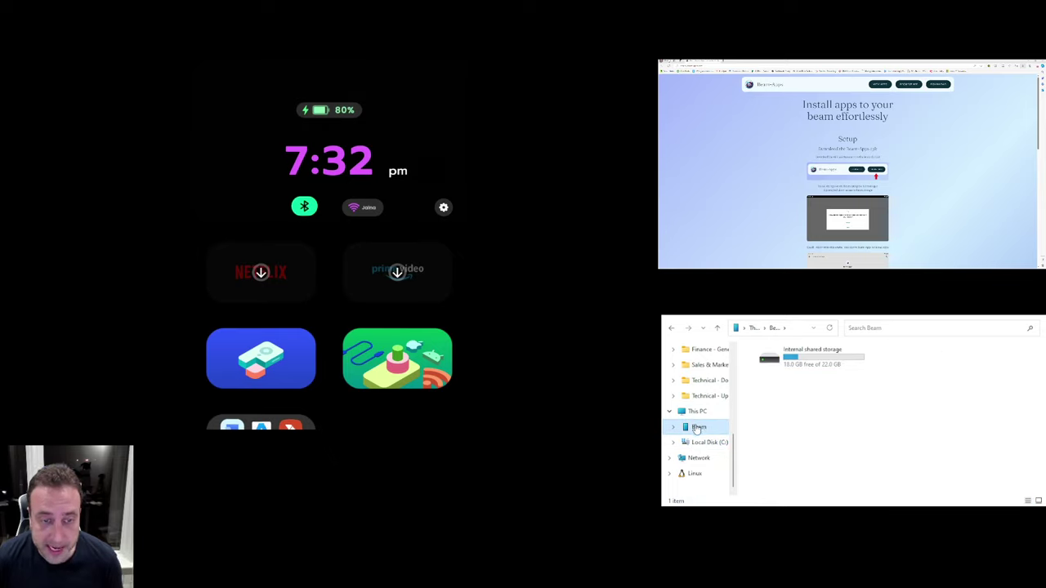
{"action": "double_click", "coordinate": [812, 362]}
{"action": "scroll", "coordinate": [964, 406], "scroll_direction": "down", "scroll_amount": 1}
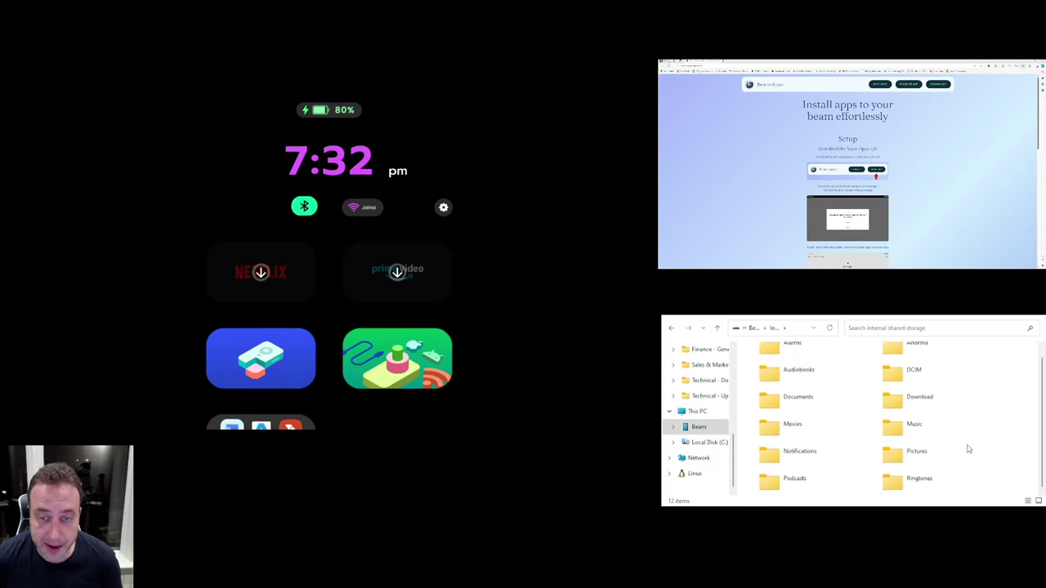
{"action": "scroll", "coordinate": [811, 478], "scroll_direction": "down", "scroll_amount": 1}
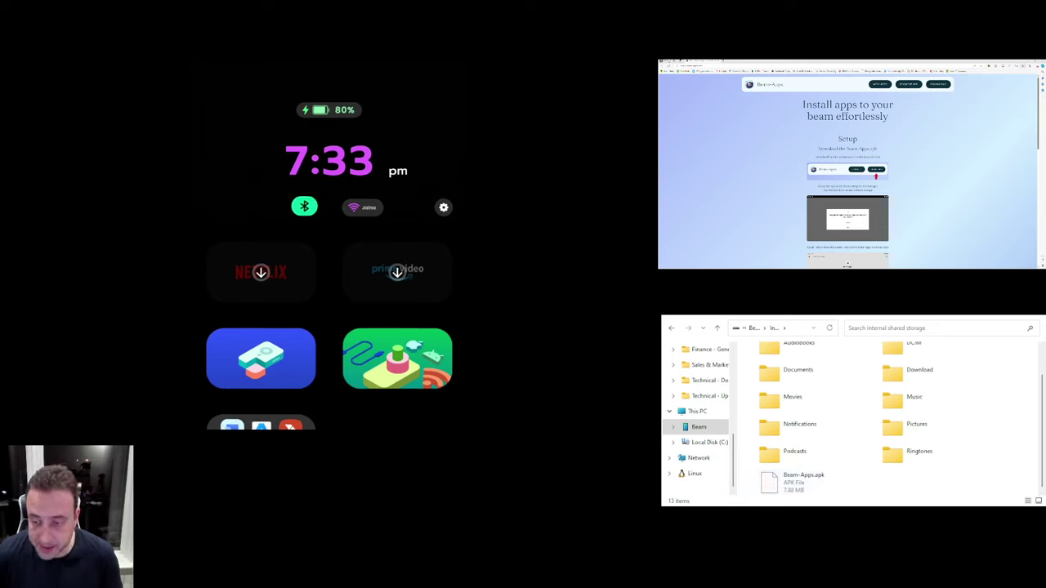
- Open the Files app from the Beam's 2D Application folder
{"action": "key", "text": "Down"}
{"action": "key", "text": "Down"}
{"action": "key", "text": "Down"}
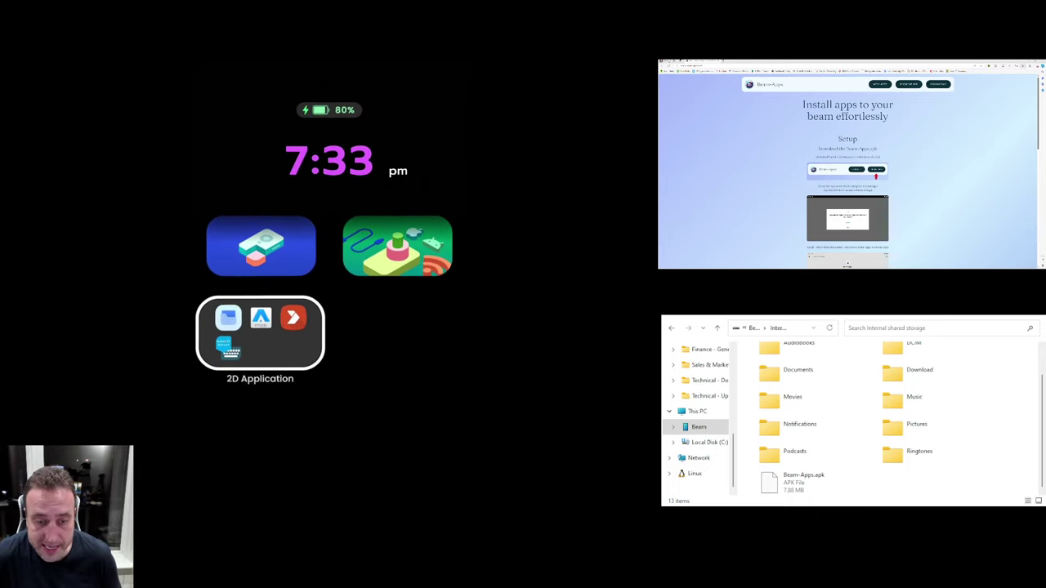
{"action": "key", "text": "Return"}
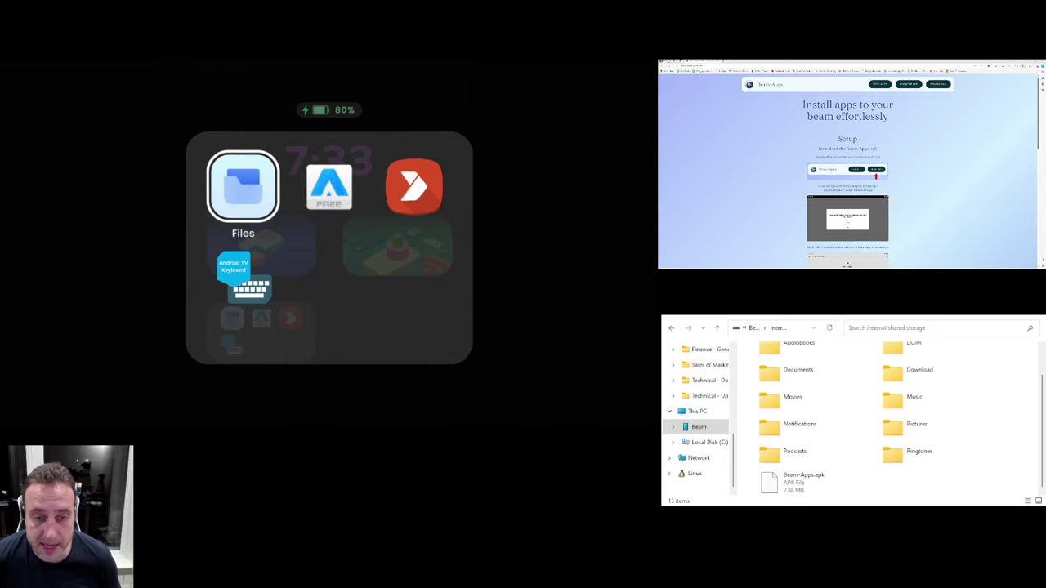
{"action": "key", "text": "Return"}
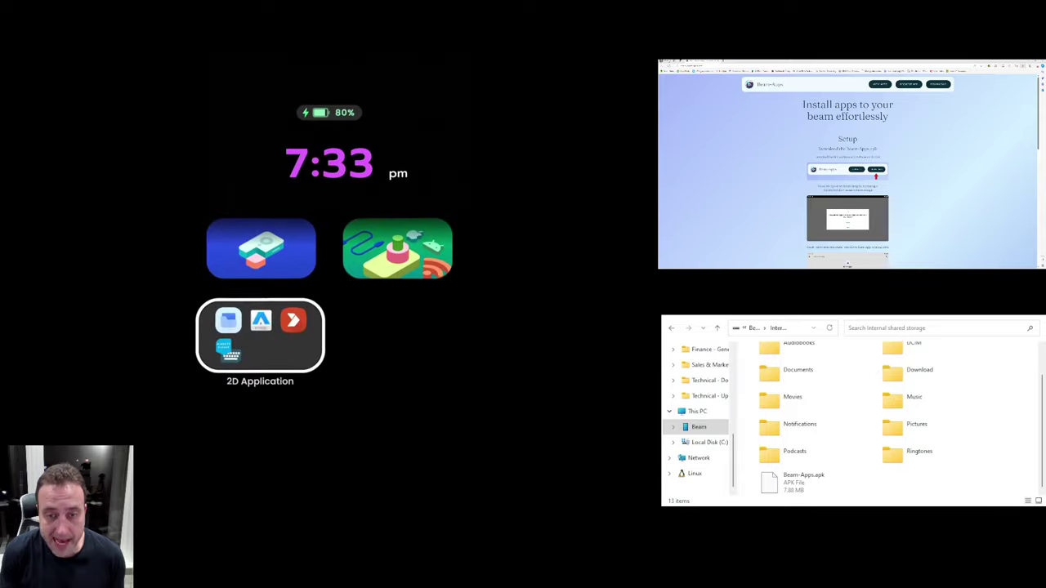
- Return to the status controls of the Beam home screen and open the device settings
{"action": "key", "text": "Up"}
{"action": "key", "text": "Up"}
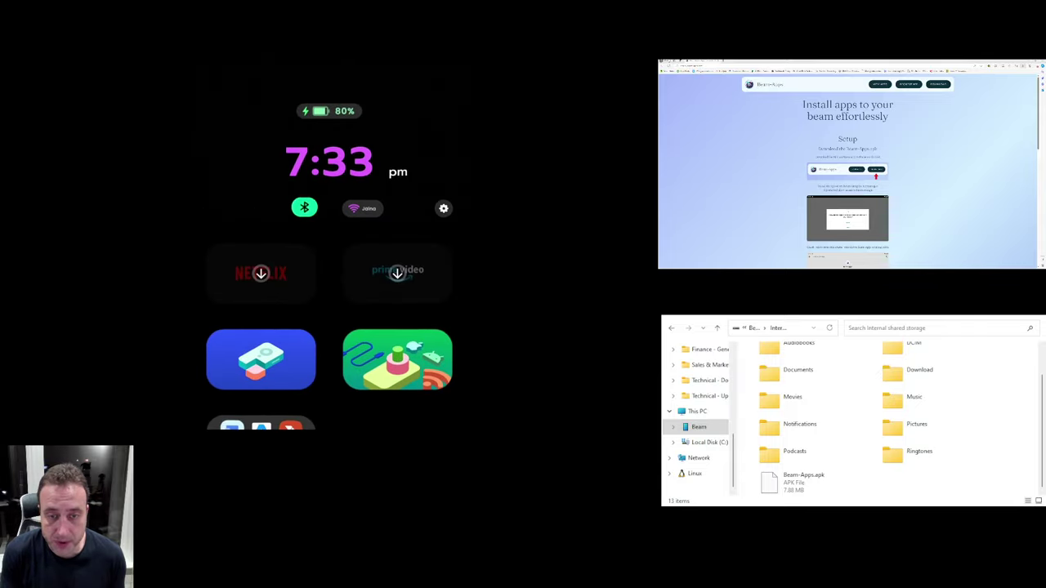
{"action": "key", "text": "Right"}
{"action": "key", "text": "Right"}
{"action": "key", "text": "Return"}
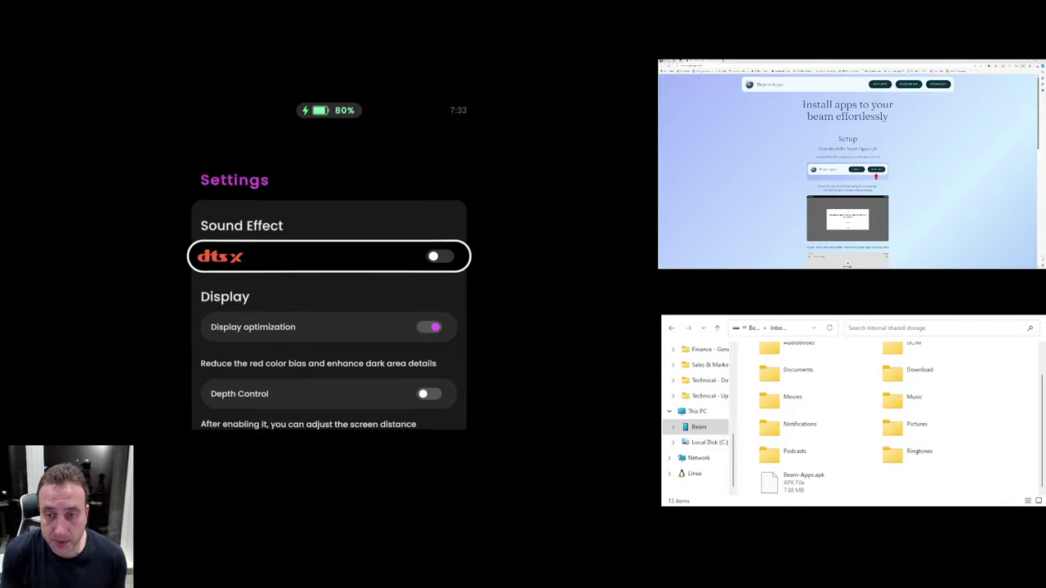
- Set the Beam's system language to Deutsch
{"action": "key", "text": "Down"}
{"action": "key", "text": "Down"}
{"action": "key", "text": "Down"}
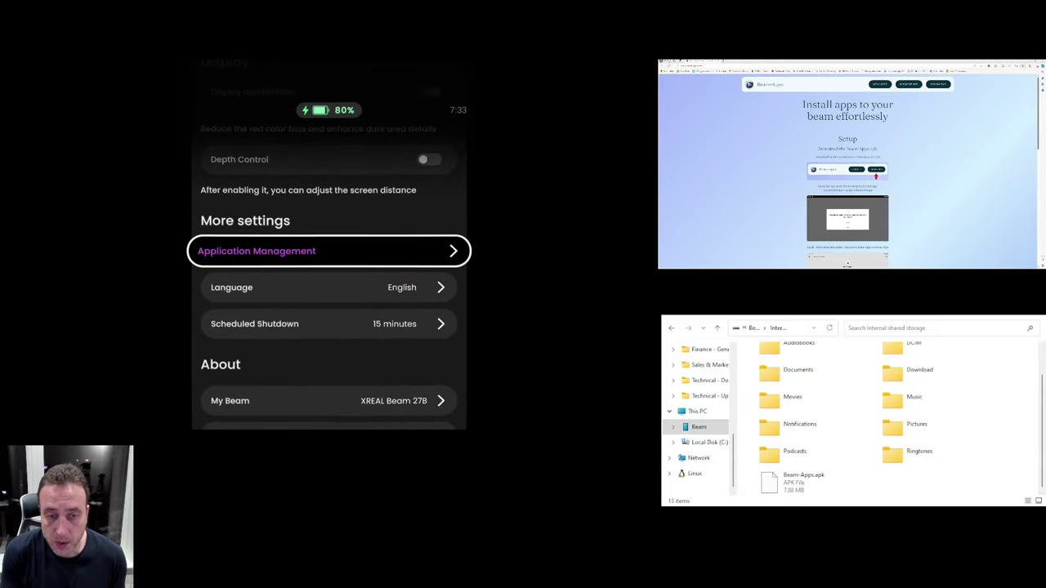
{"action": "key", "text": "Down"}
{"action": "key", "text": "Return"}
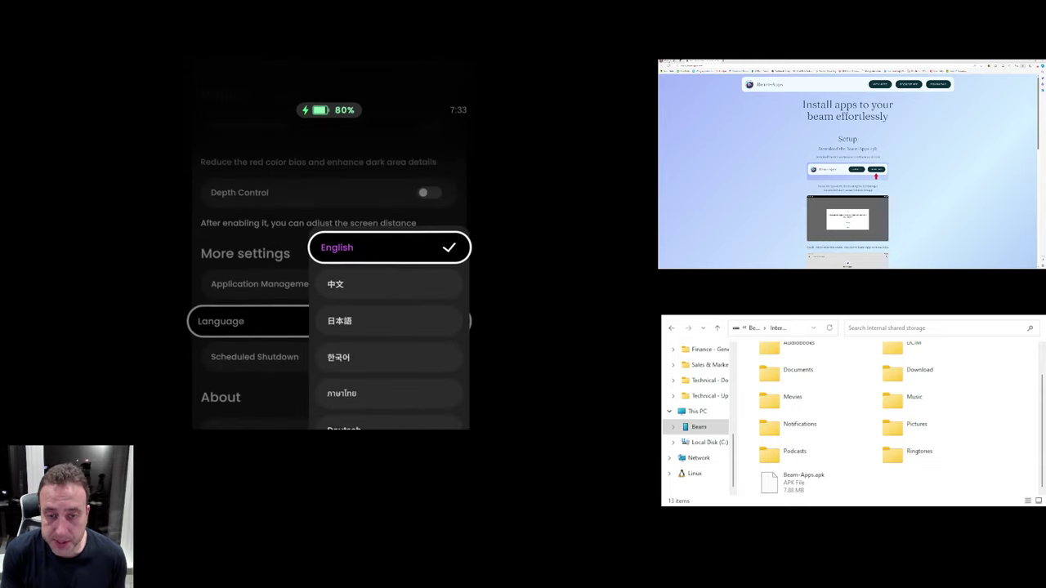
{"action": "key", "text": "Down"}
{"action": "key", "text": "Down"}
{"action": "key", "text": "Down"}
{"action": "key", "text": "Down"}
{"action": "key", "text": "Down"}
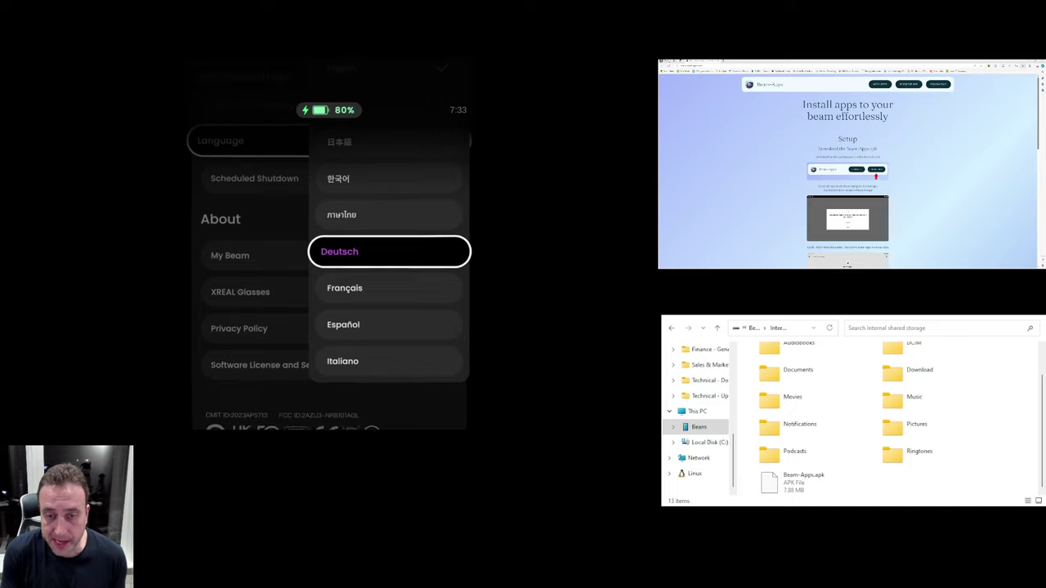
{"action": "key", "text": "Return"}
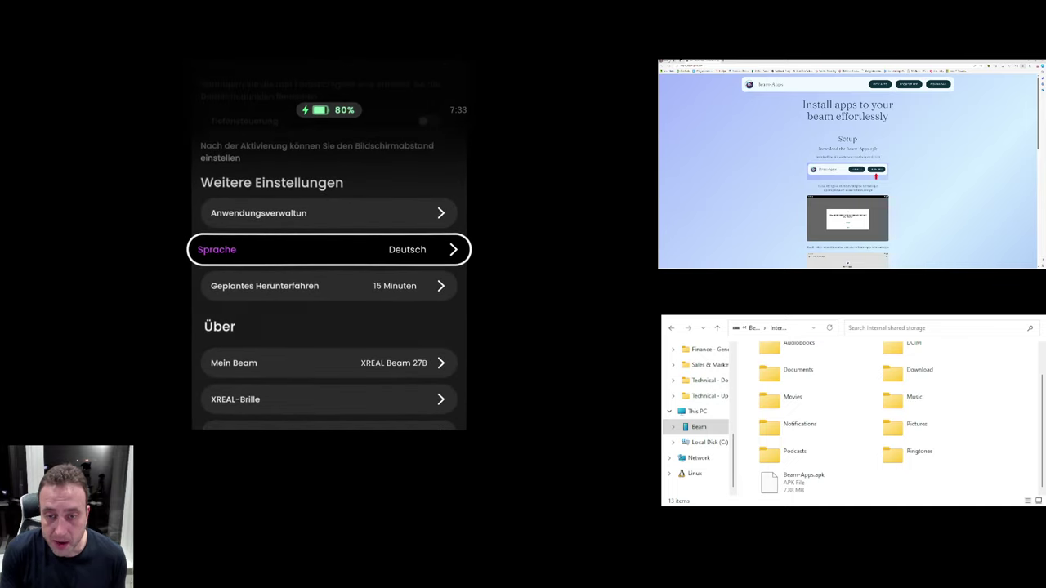
- Set the Beam's language back to English and return to the home screen
{"action": "key", "text": "Return"}
{"action": "key", "text": "Return"}
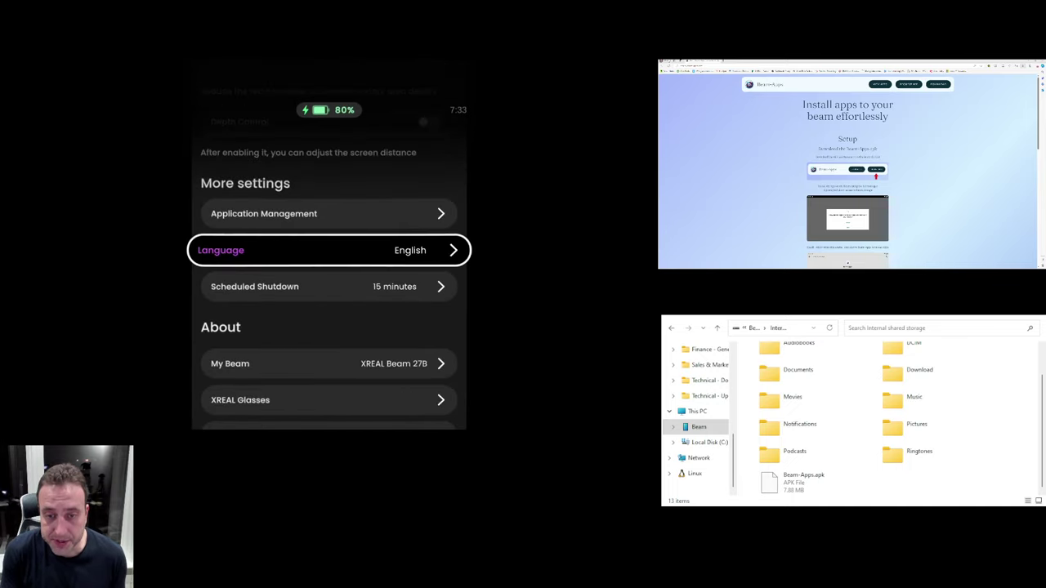
{"action": "key", "text": "Escape"}
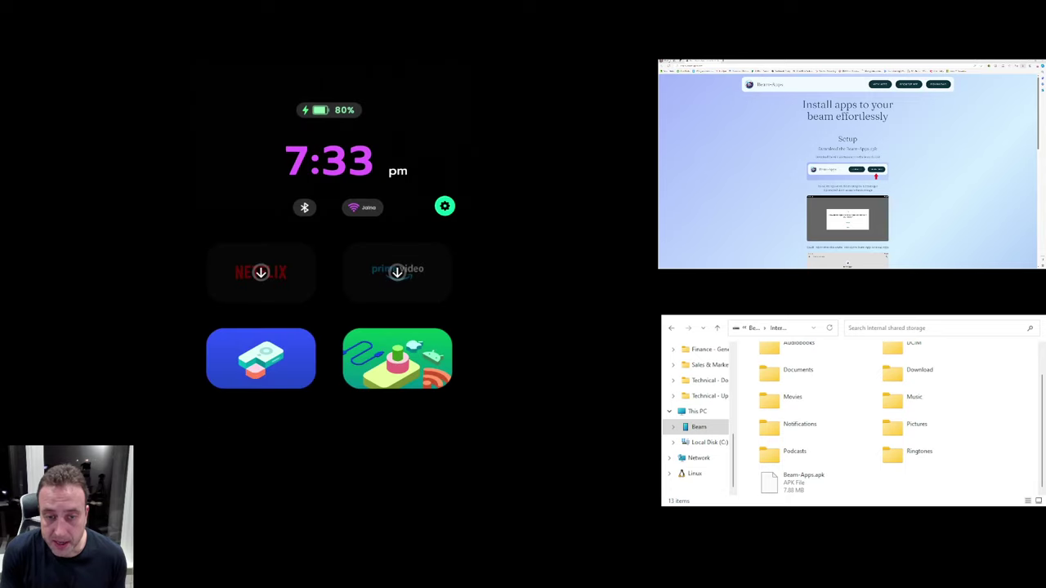
- Open the Files app from the 2D Application folder and browse to the Beam storage
{"action": "key", "text": "Down"}
{"action": "key", "text": "Down"}
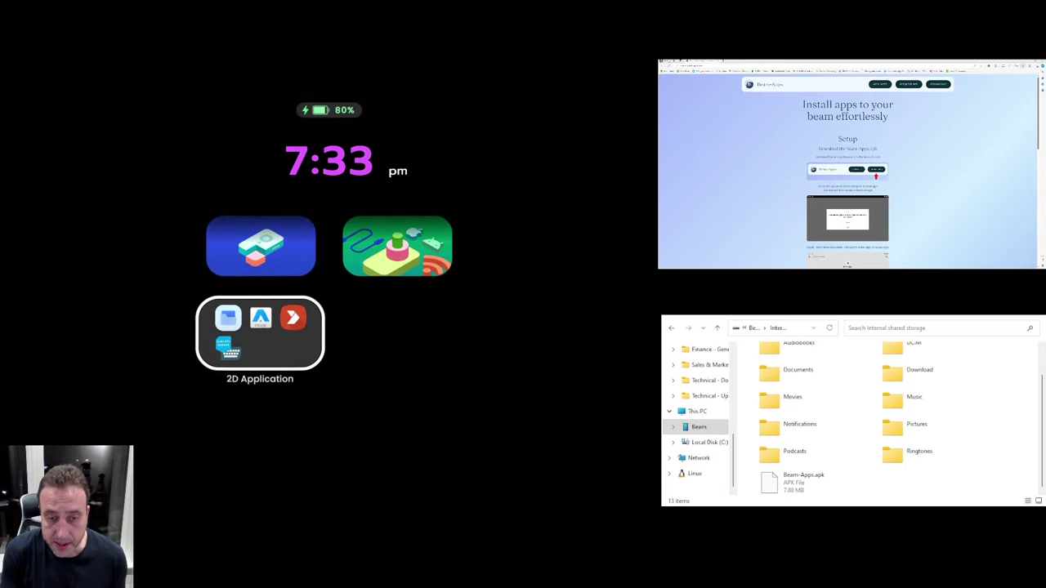
{"action": "key", "text": "Return"}
{"action": "key", "text": "Escape"}
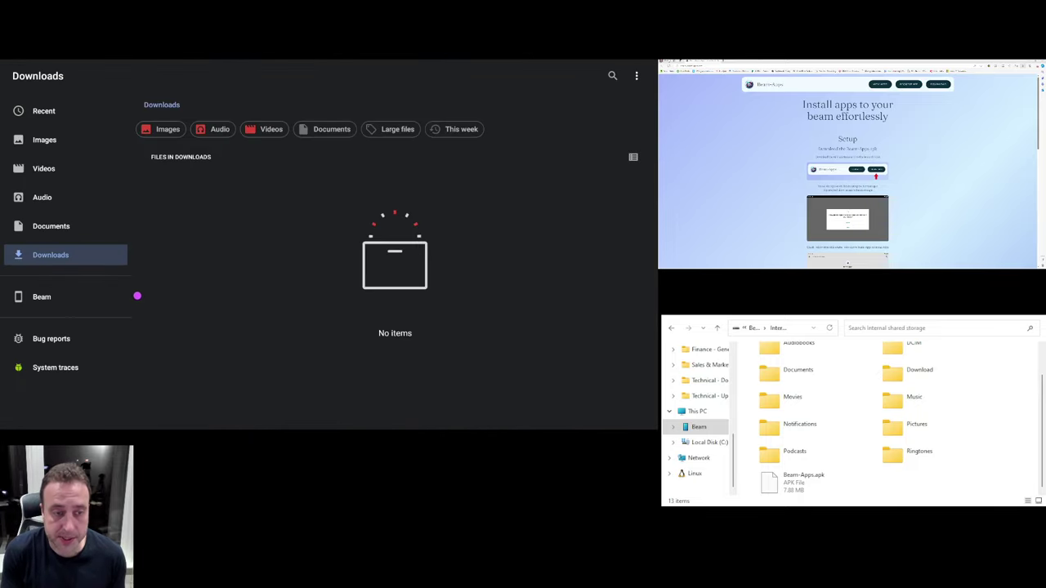
{"action": "left_click", "coordinate": [50, 296]}
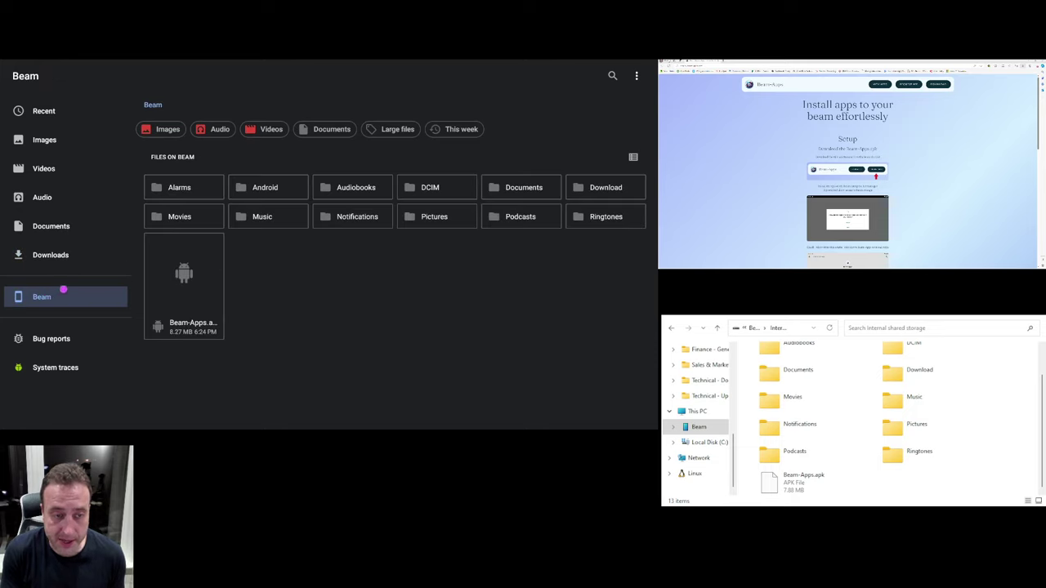
- Install Beam-Apps.apk from the Beam storage, accepting the unknown-app risk, and launch the installed app
{"action": "left_click", "coordinate": [186, 276]}
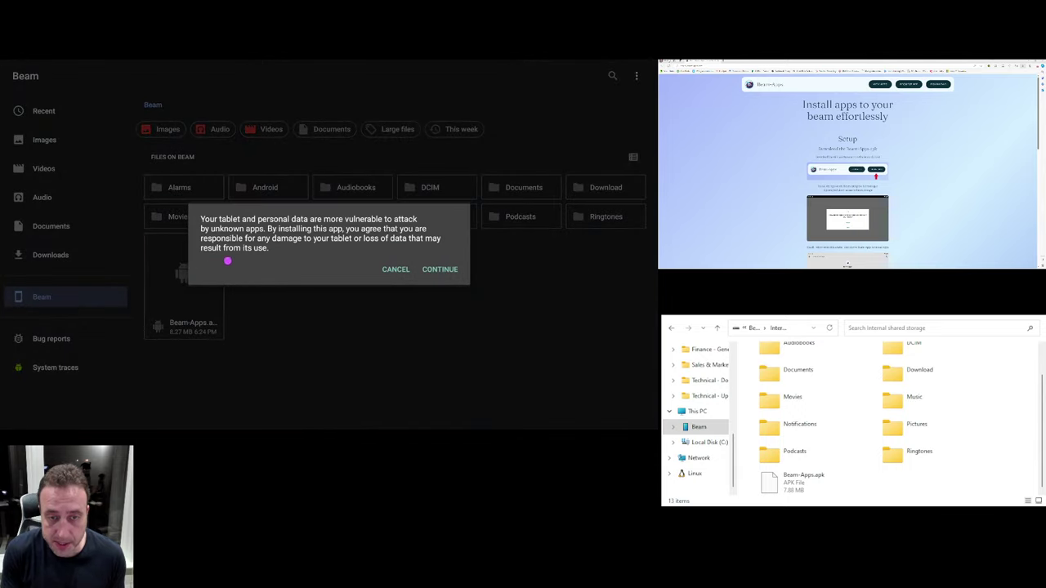
{"action": "left_click", "coordinate": [438, 271]}
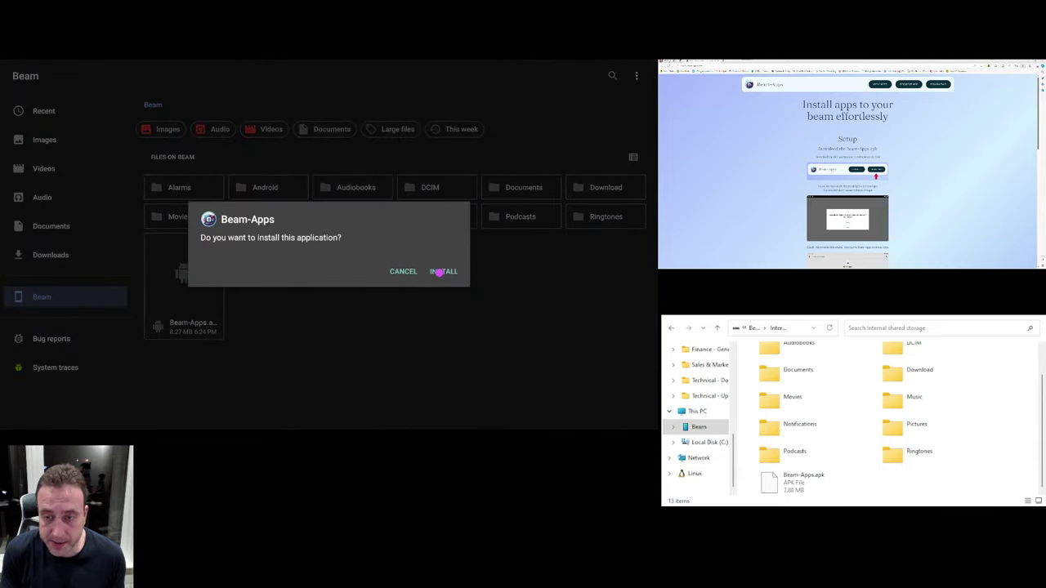
{"action": "left_click", "coordinate": [438, 272]}
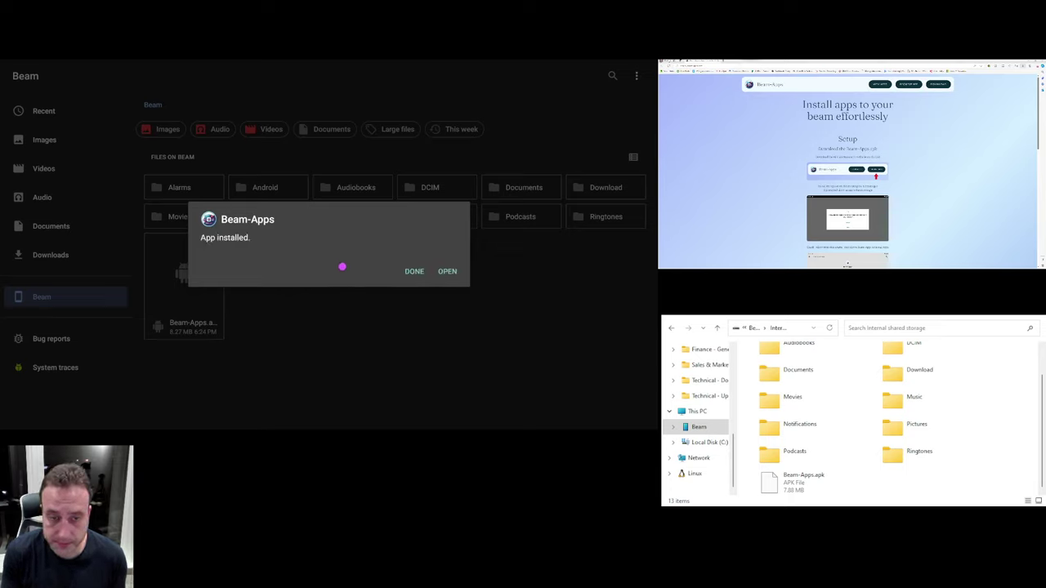
{"action": "left_click", "coordinate": [448, 272]}
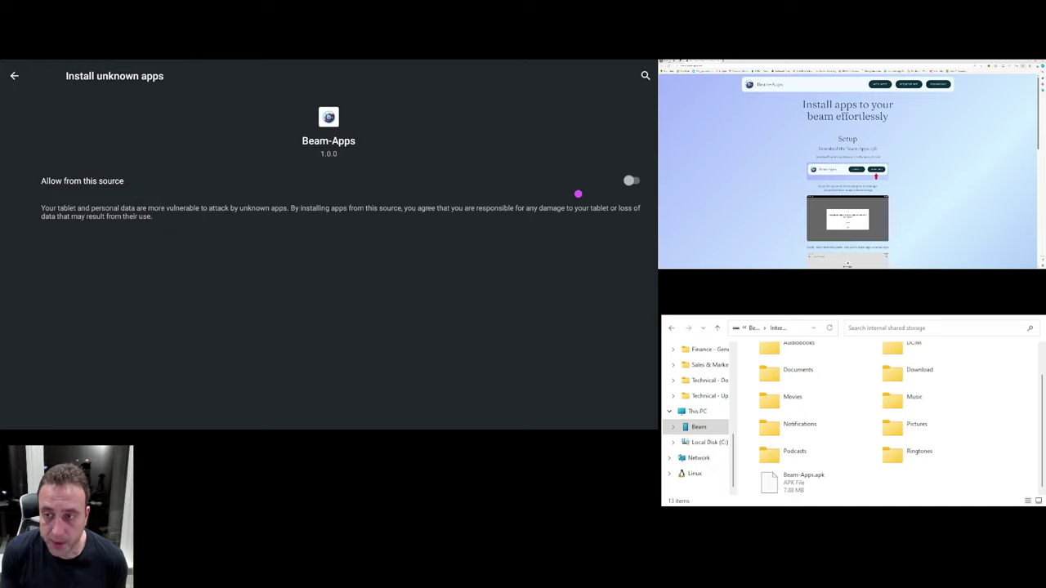
- Allow Beam-Apps to install unknown apps and return to the Beam home screen
{"action": "left_click", "coordinate": [631, 180]}
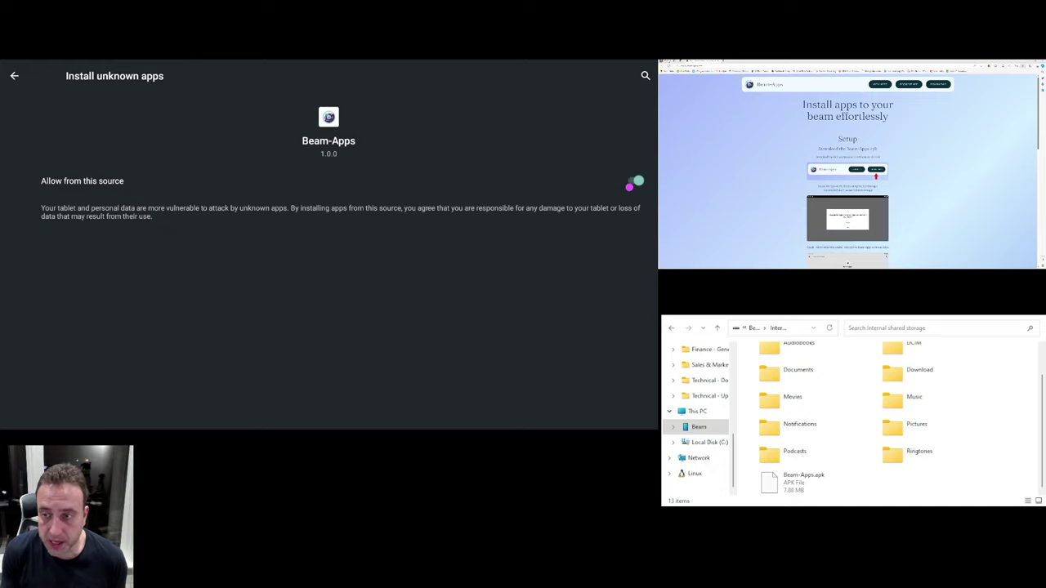
{"action": "left_click", "coordinate": [14, 75]}
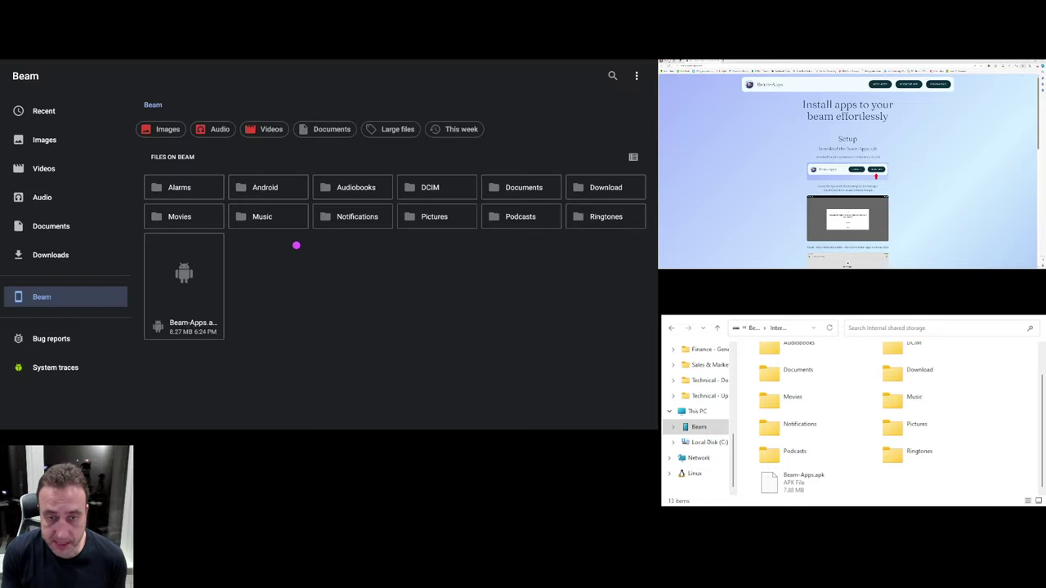
{"action": "key", "text": "Escape"}
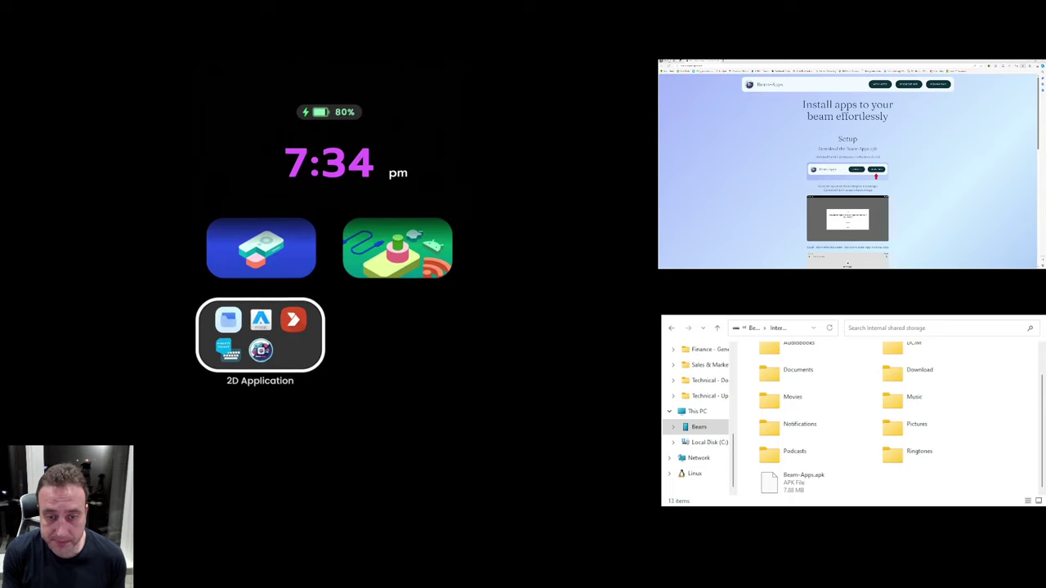
- Launch Beam-Apps from the 2D Application folder
{"action": "key", "text": "Return"}
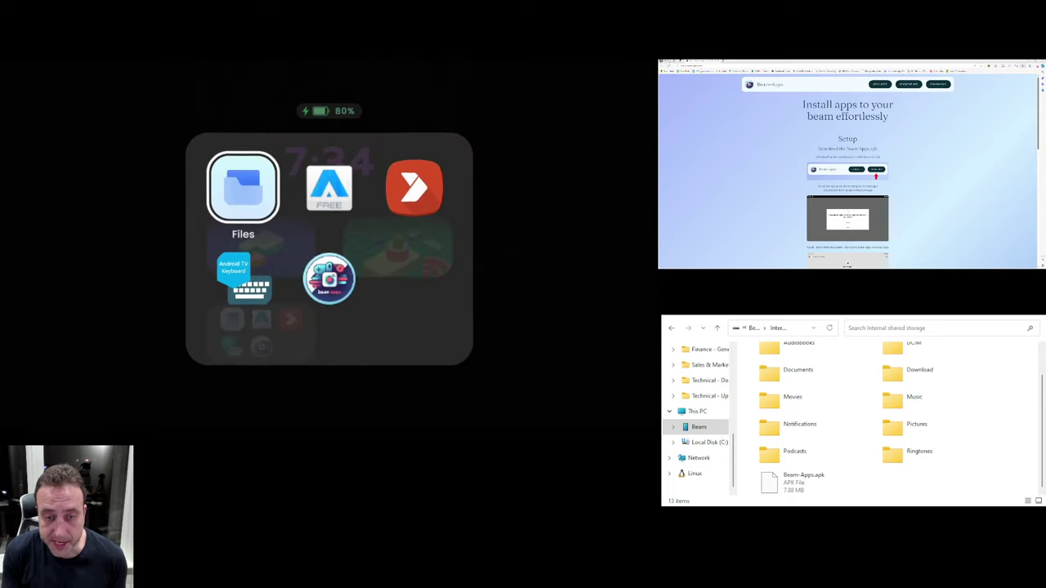
{"action": "key", "text": "Down"}
{"action": "key", "text": "Right"}
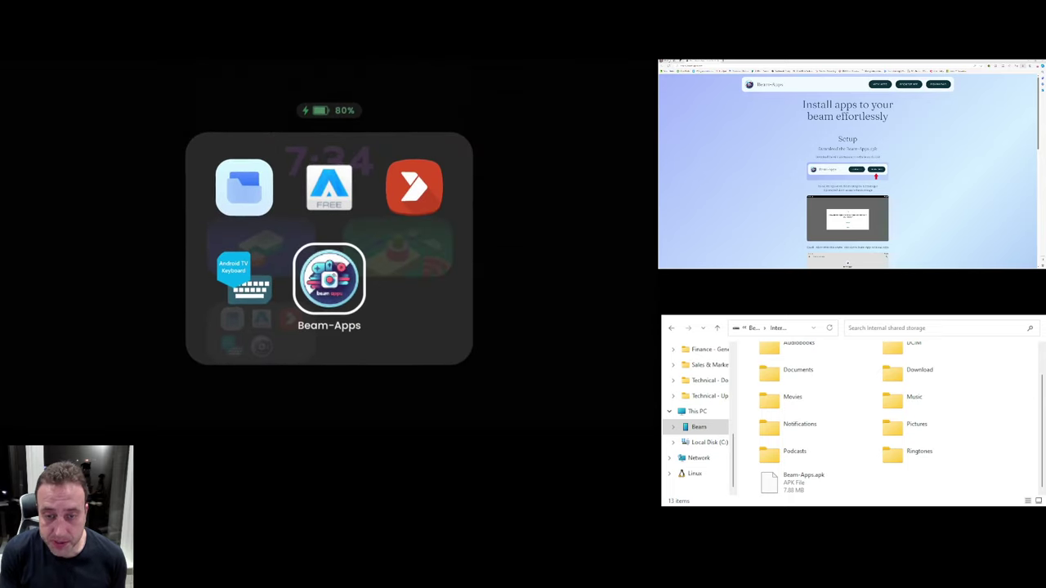
{"action": "key", "text": "Return"}
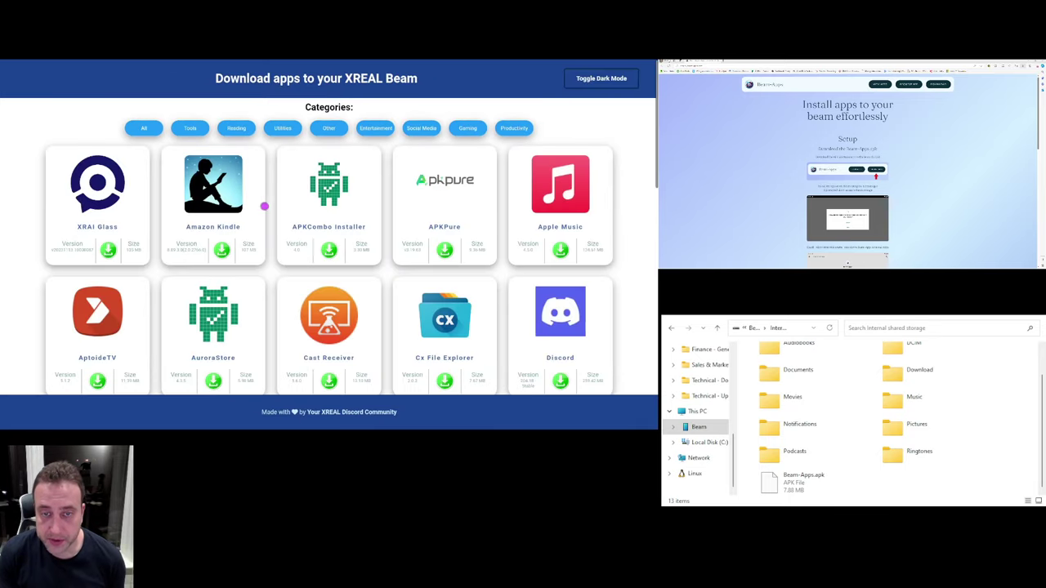
- Install Settings App - All Settings from the Utilities category and finish without opening it
{"action": "left_click", "coordinate": [282, 128]}
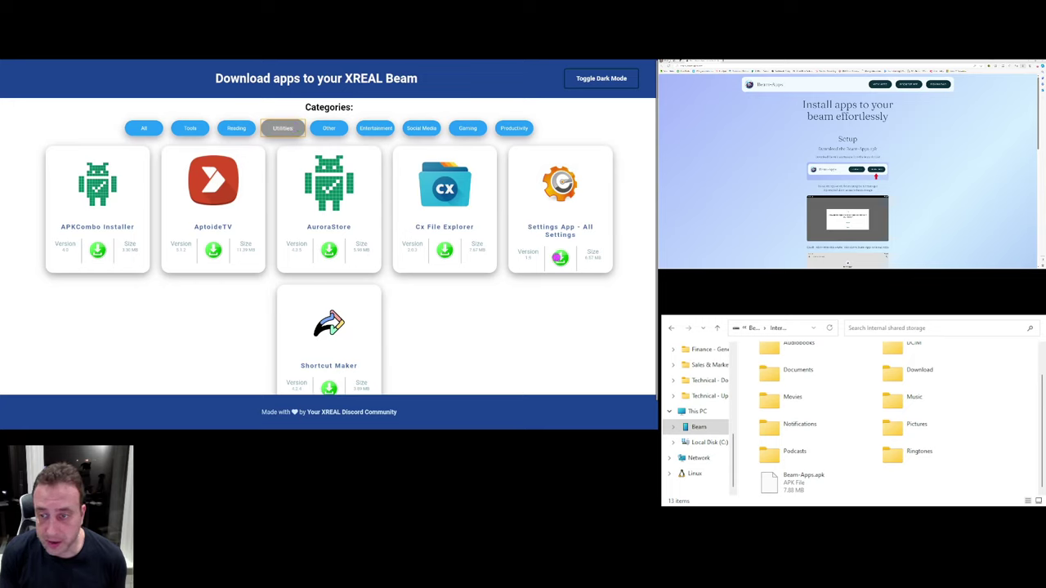
{"action": "left_click", "coordinate": [561, 259]}
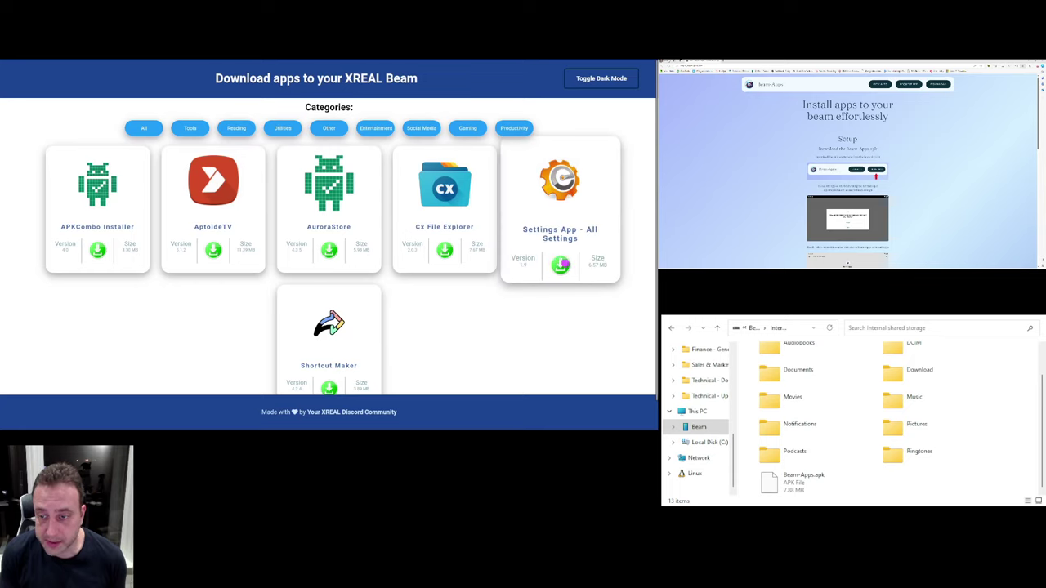
{"action": "left_click", "coordinate": [561, 265]}
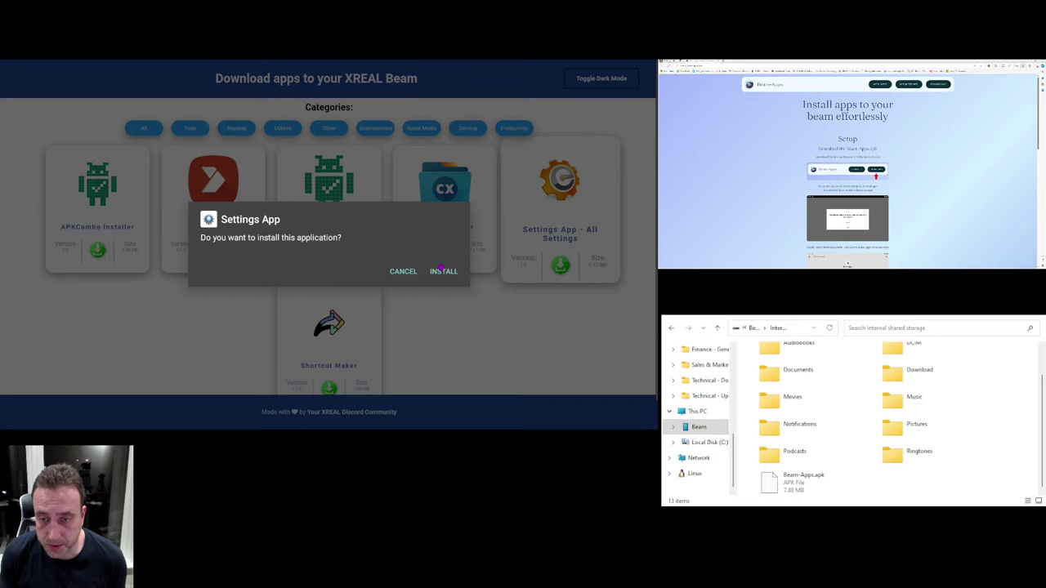
{"action": "left_click", "coordinate": [438, 270]}
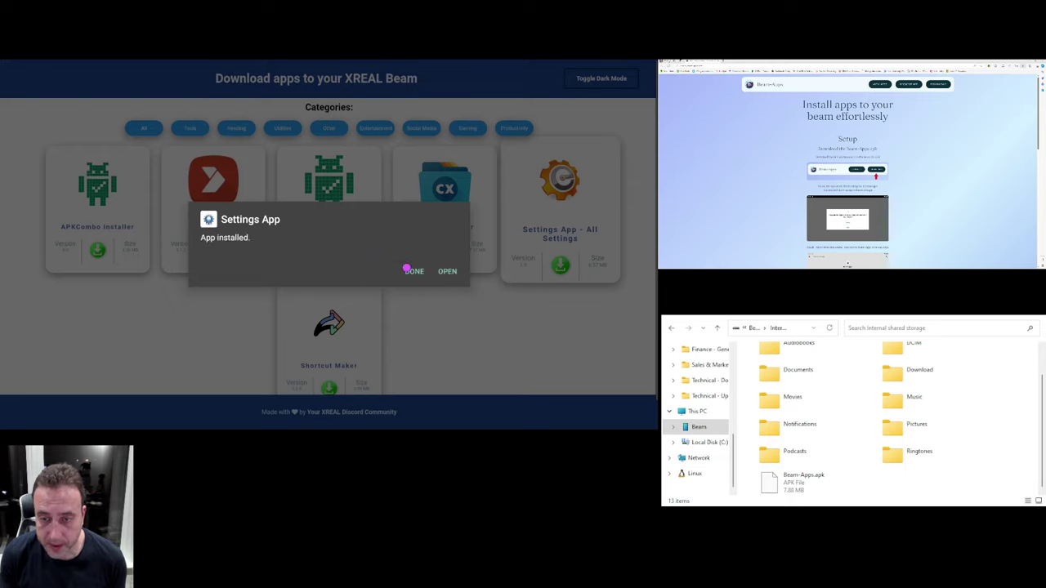
{"action": "left_click", "coordinate": [409, 271]}
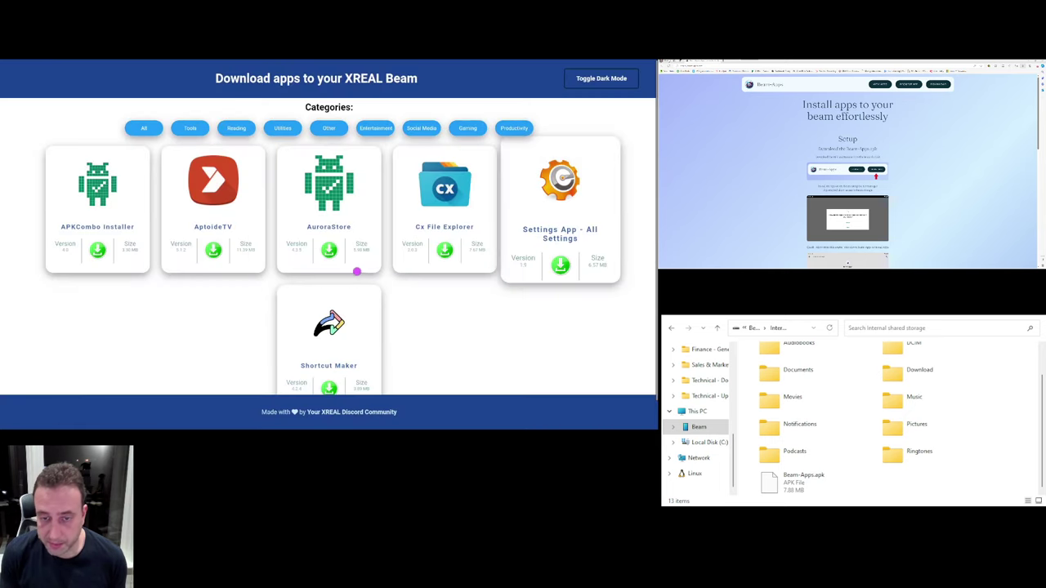
- Return to the Beam home screen and locate Settings App in the 2D Application folder
{"action": "key", "text": "Escape"}
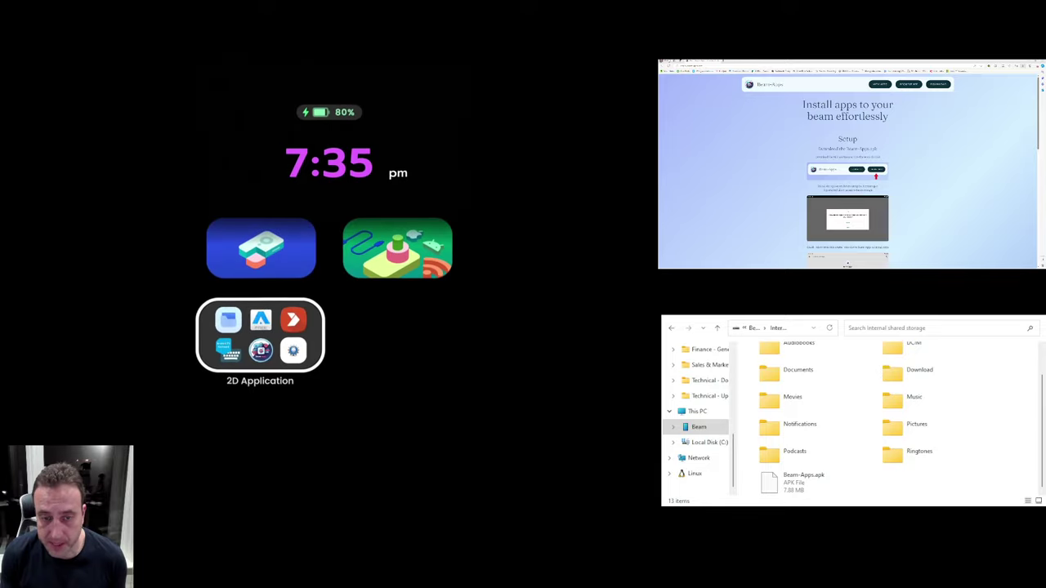
{"action": "key", "text": "Return"}
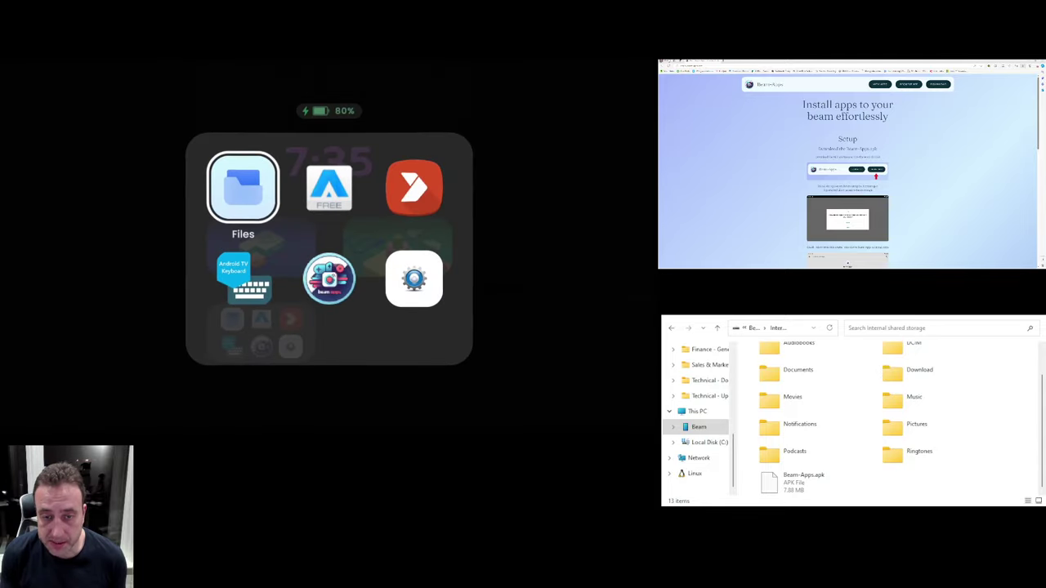
{"action": "key", "text": "Down"}
{"action": "key", "text": "Right"}
{"action": "key", "text": "Right"}
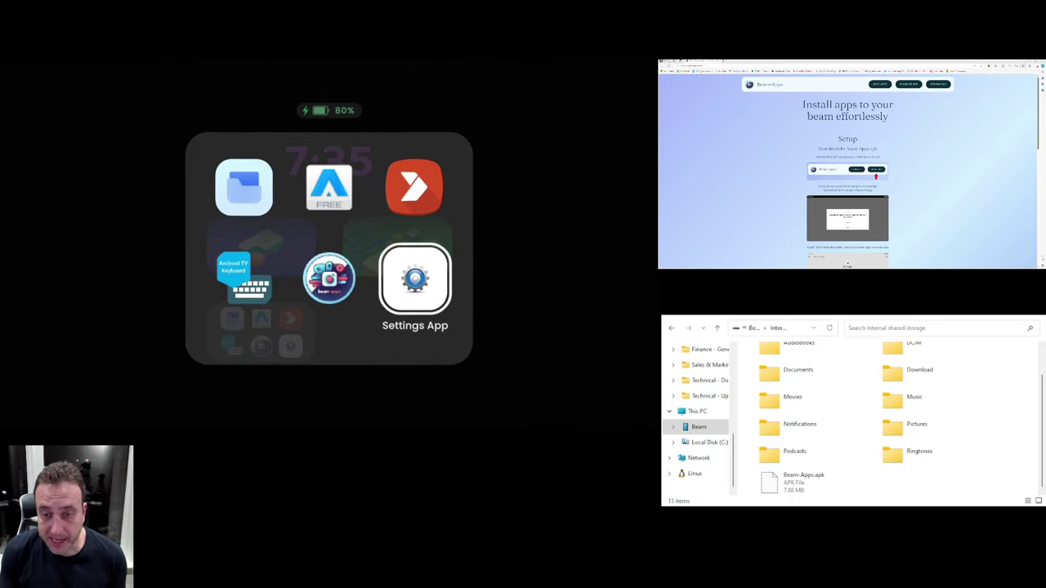
{"action": "key", "text": "Escape"}
- Open Application Management from the Beam's system settings
{"action": "key", "text": "Up"}
{"action": "key", "text": "Up"}
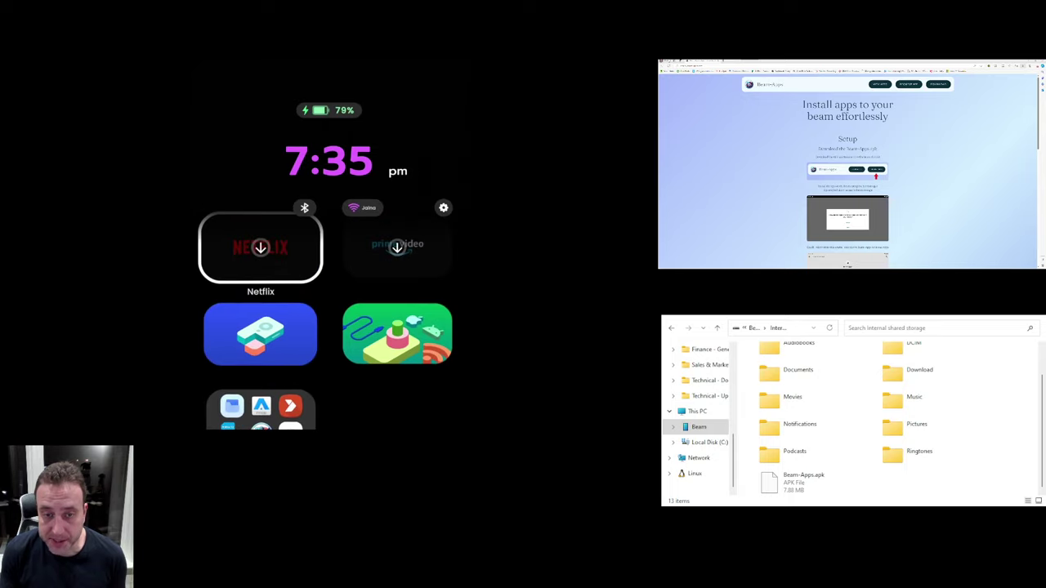
{"action": "key", "text": "Up"}
{"action": "key", "text": "Right"}
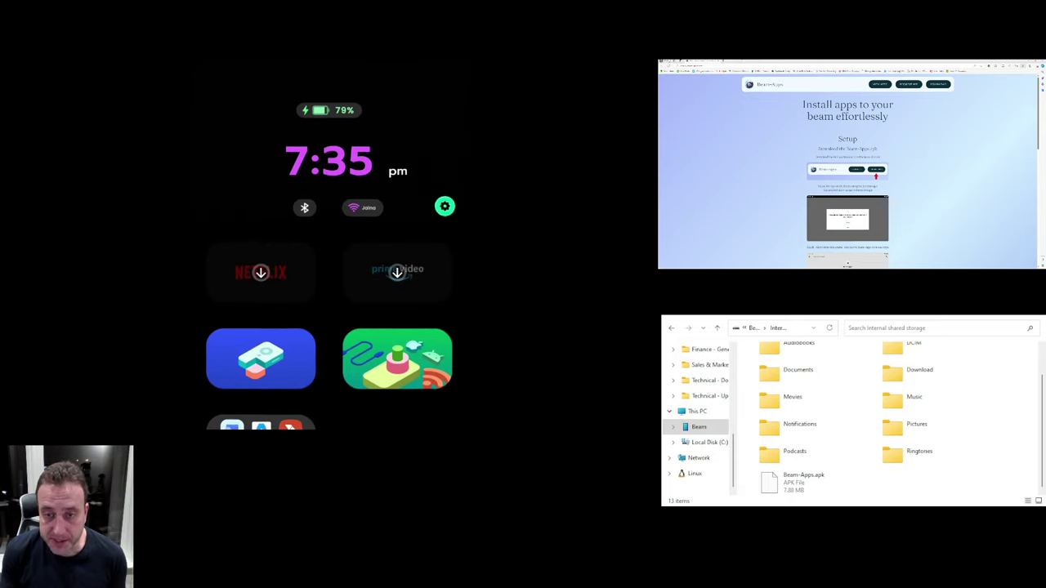
{"action": "key", "text": "Return"}
{"action": "key", "text": "Down"}
{"action": "key", "text": "Down"}
{"action": "key", "text": "Down"}
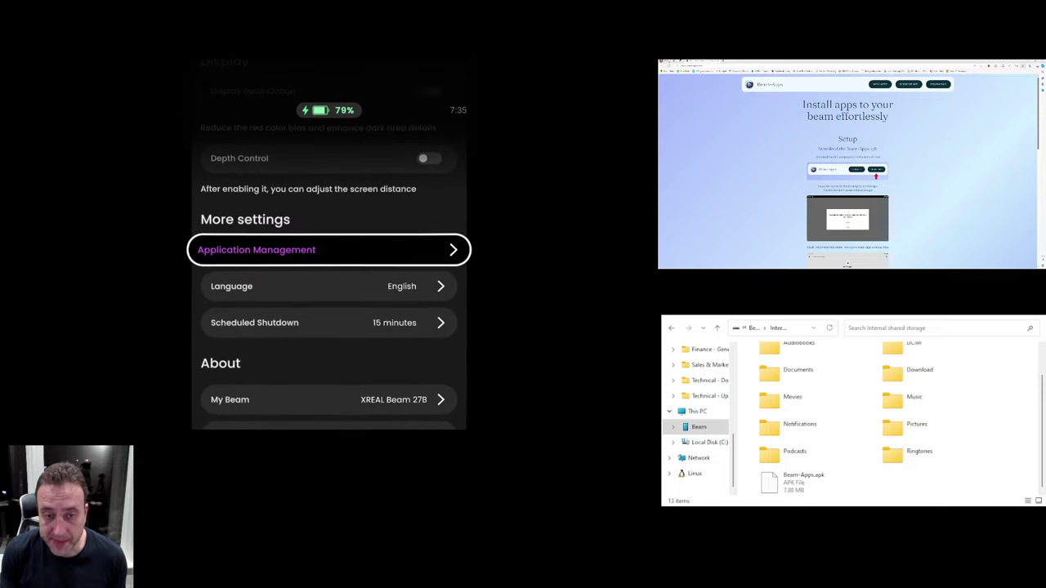
{"action": "key", "text": "Return"}
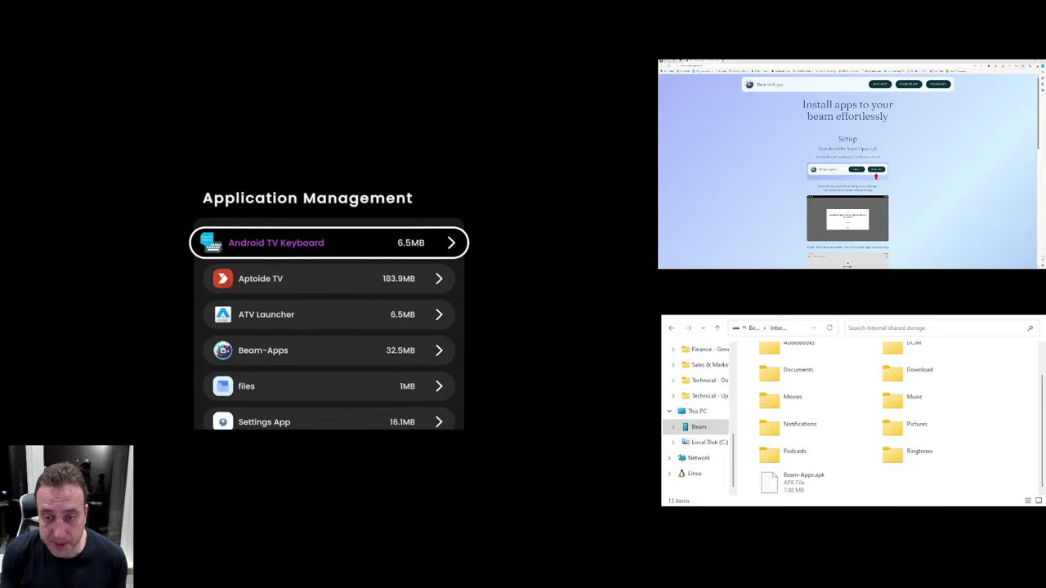
- Set the Display Mode of Beam-Apps to Spatial Display
{"action": "key", "text": "Down"}
{"action": "key", "text": "Down"}
{"action": "key", "text": "Down"}
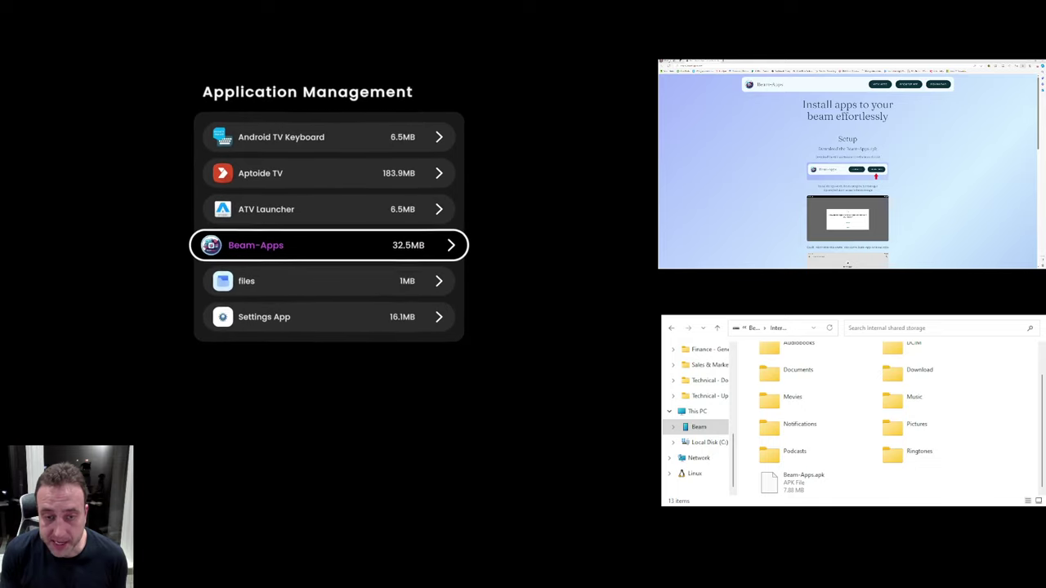
{"action": "key", "text": "Return"}
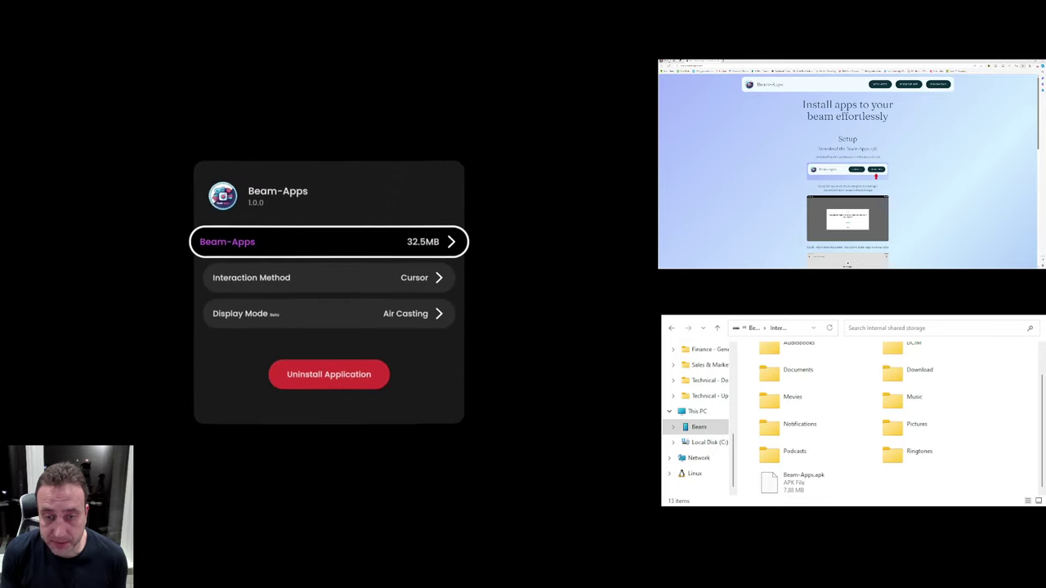
{"action": "key", "text": "Down"}
{"action": "key", "text": "Down"}
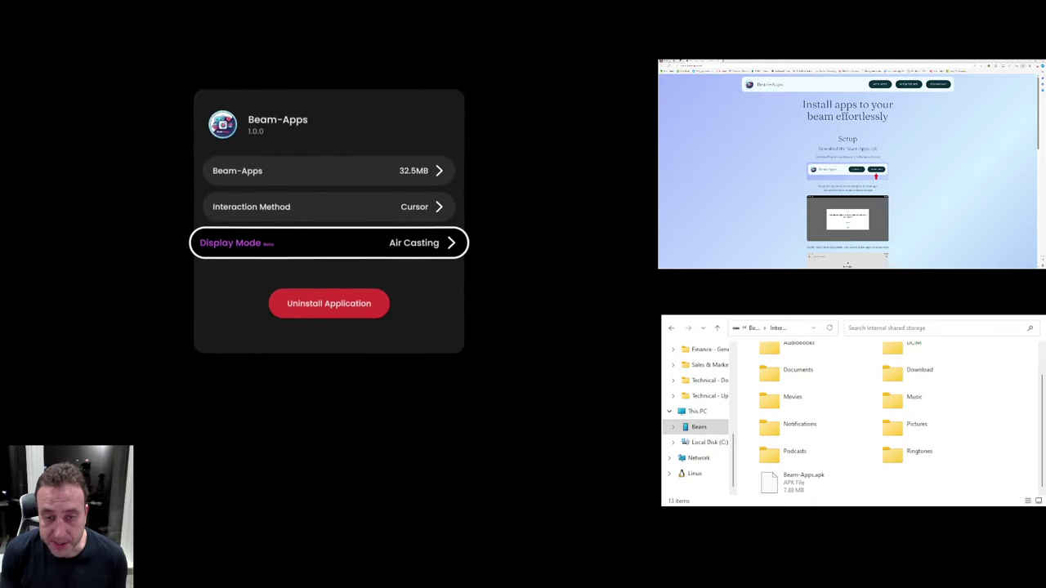
{"action": "key", "text": "Return"}
{"action": "key", "text": "Down"}
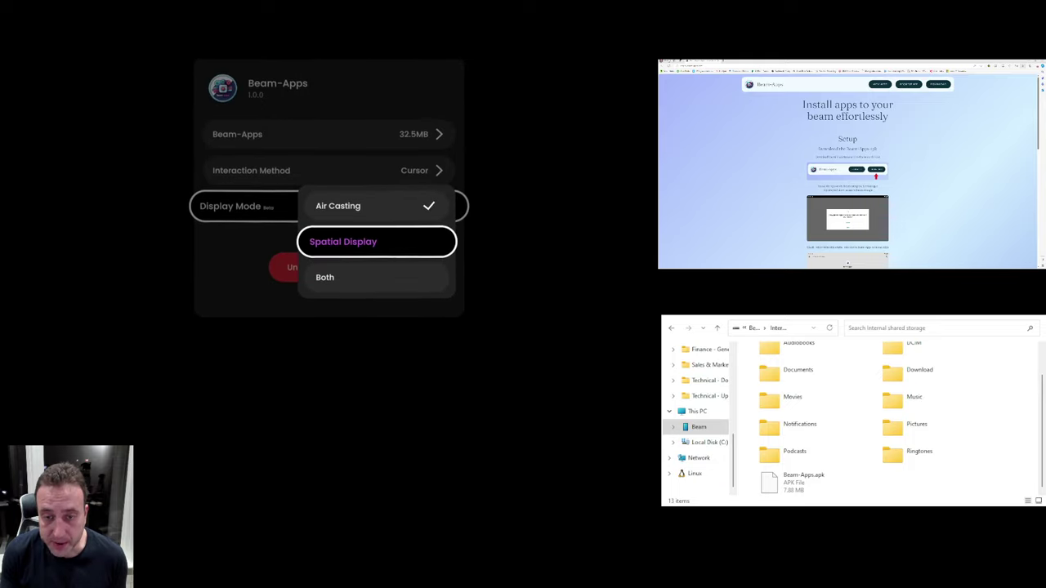
{"action": "key", "text": "Return"}
- Leave the settings for the Beam home screen and select the Beam-Apps tile
{"action": "key", "text": "Escape"}
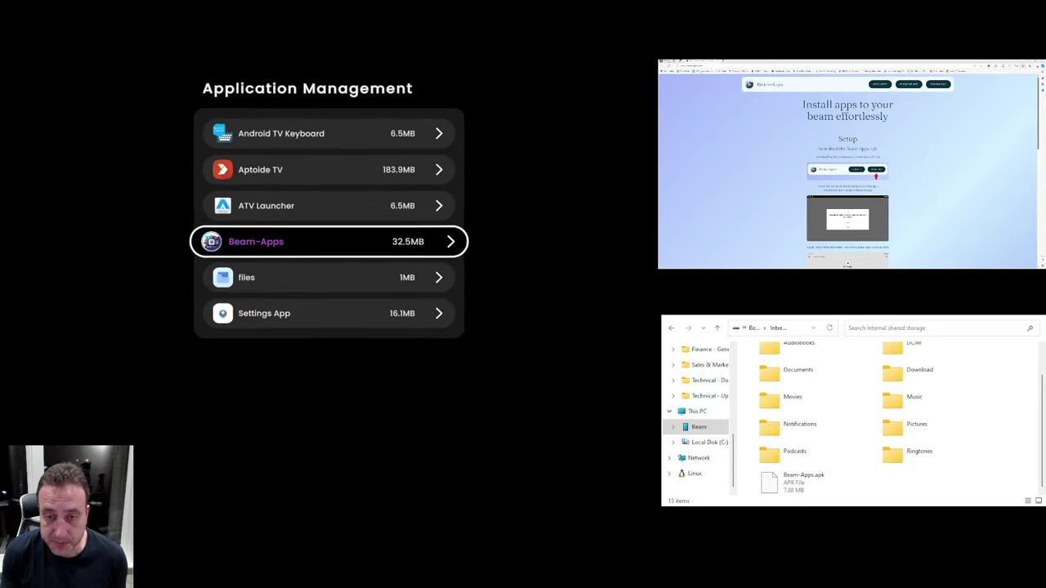
{"action": "key", "text": "Escape"}
{"action": "key", "text": "Escape"}
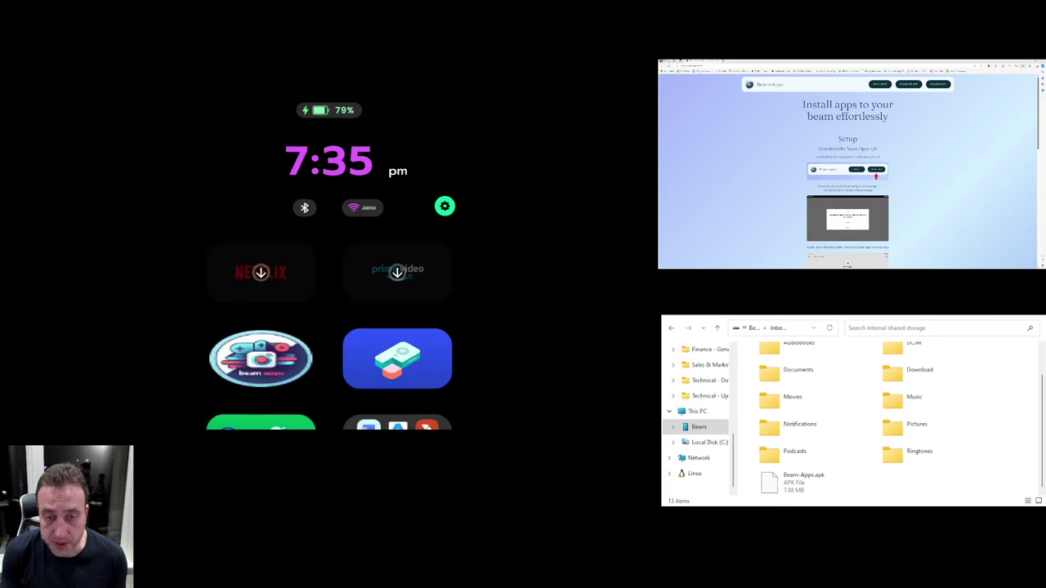
{"action": "key", "text": "Down"}
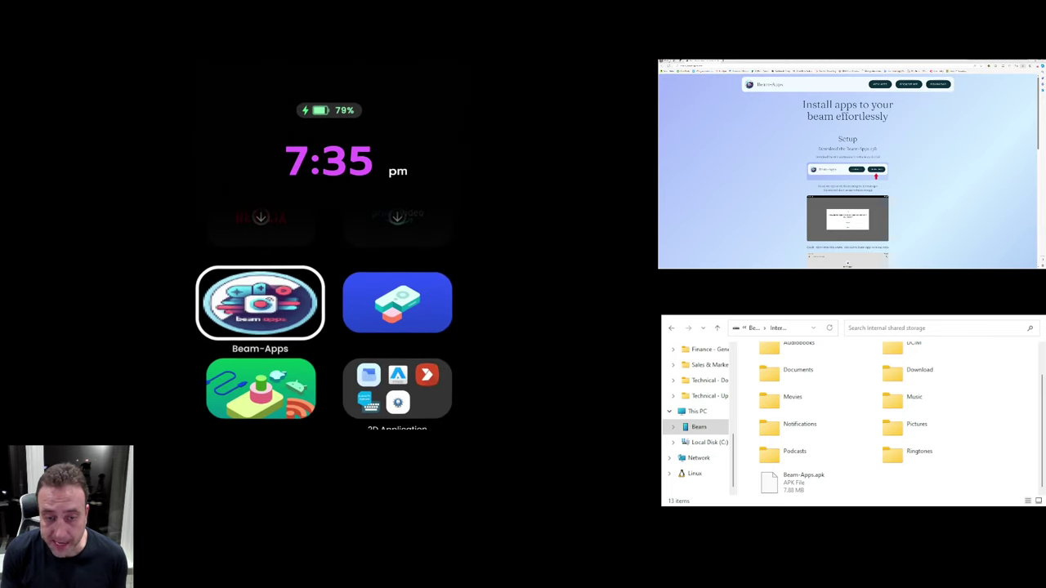